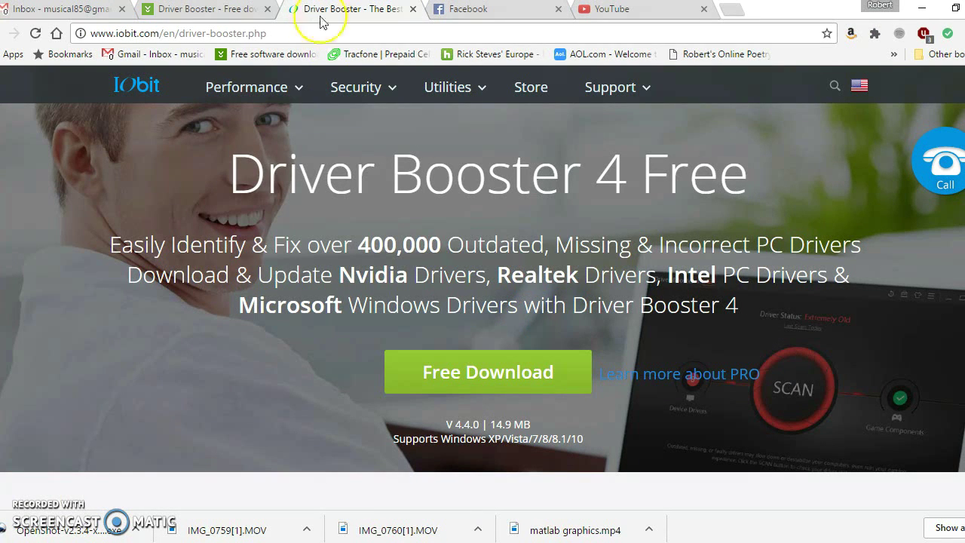
# Bring up IObit's Driver Booster 4 Free page listing version 4.4.0 at 14.9 MB
pyautogui.moveTo(356, 86)
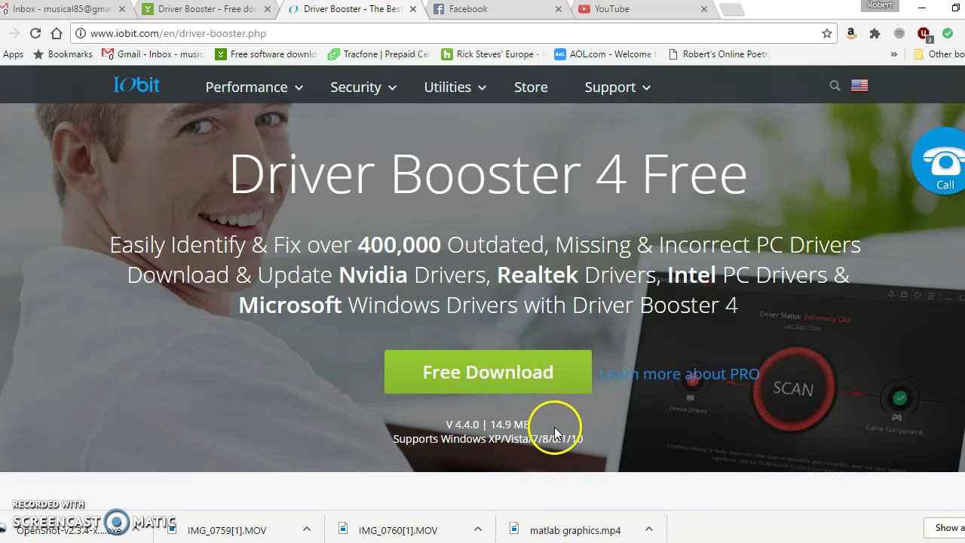
# Switch to the CNET Download.com Driver Booster page in Chrome
pyautogui.click(163, 14)
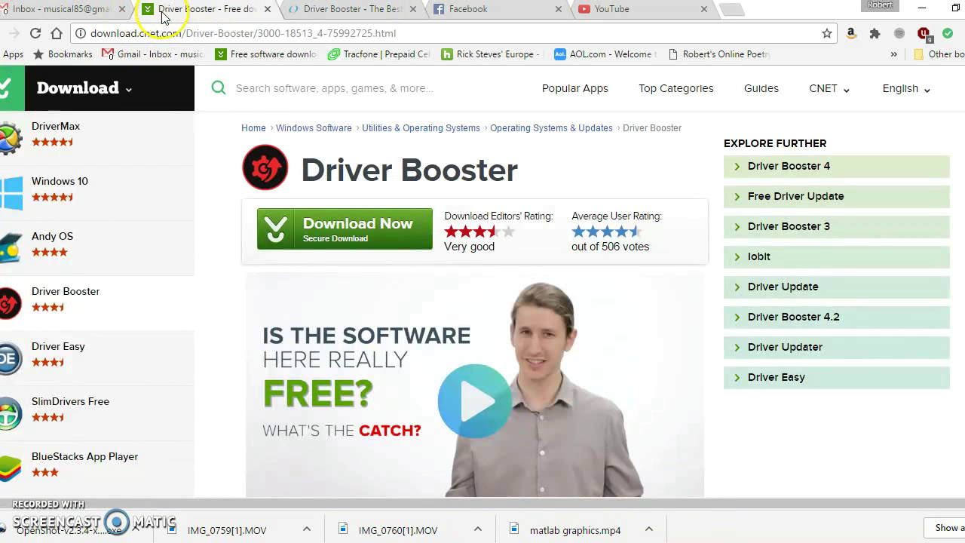
pyautogui.click(322, 229)
# Launch Driver Booster 4 from the desktop and scan, finding one outdated AMD Radeon HD 7640G driver
pyautogui.click(921, 8)
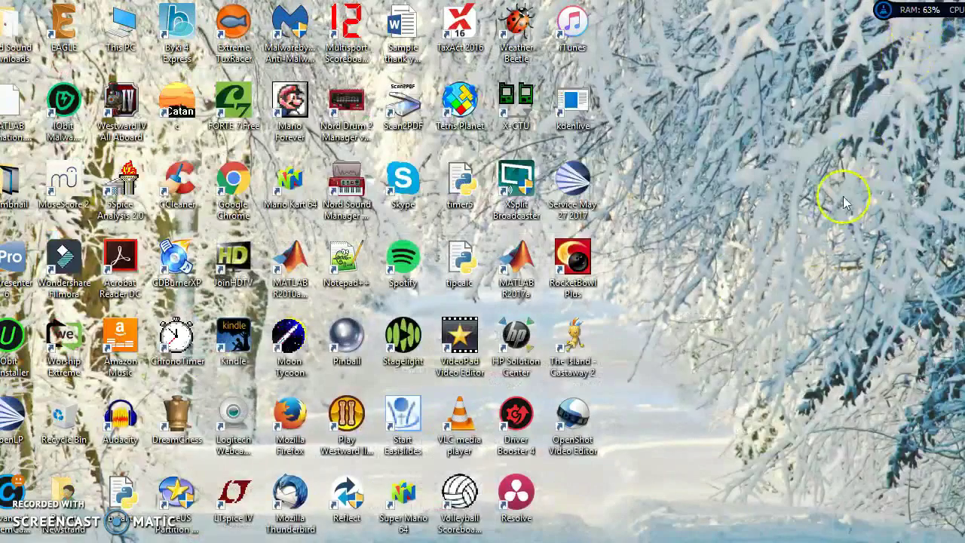
pyautogui.doubleClick(515, 421)
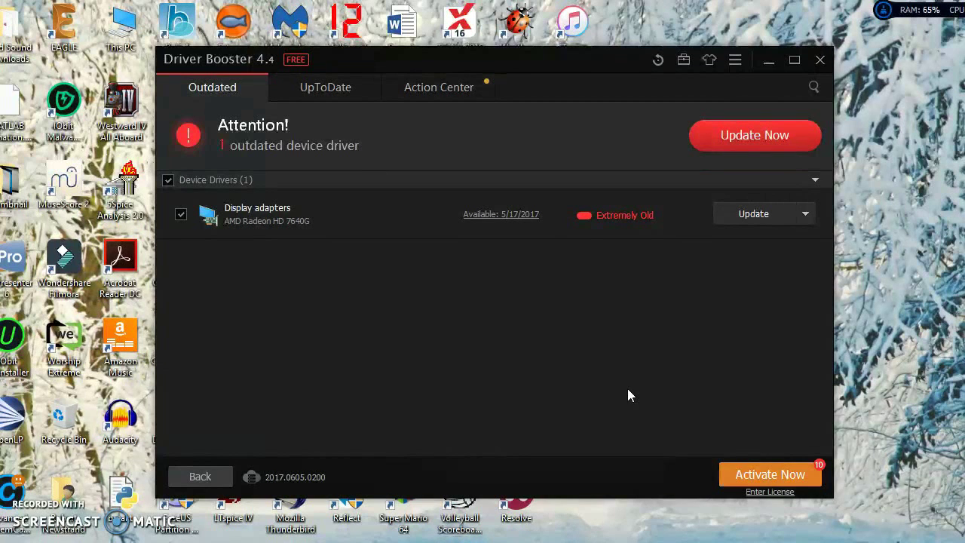
pyautogui.click(300, 86)
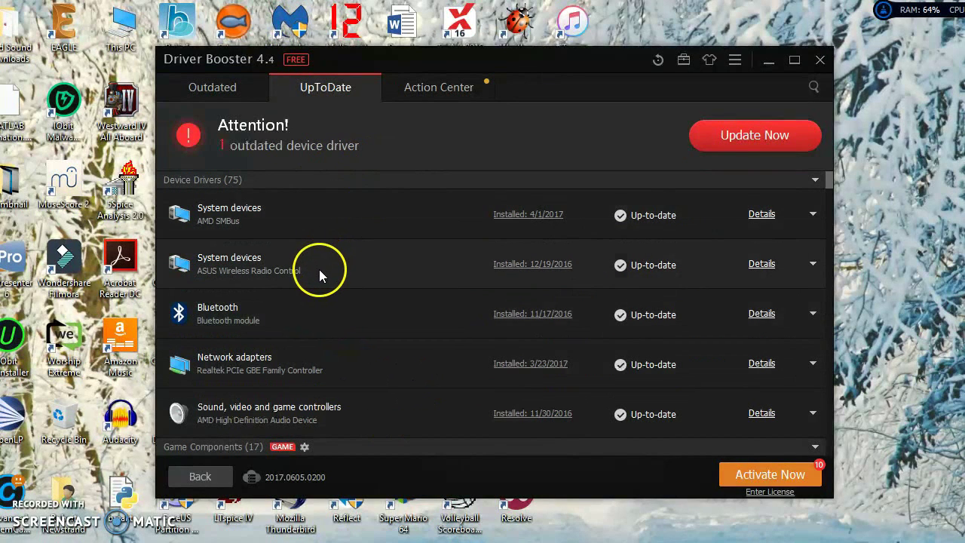
# Scroll through the 75 up-to-date device drivers, including processors, USB controllers and an imaging device
pyautogui.scroll(-3, 320, 271)
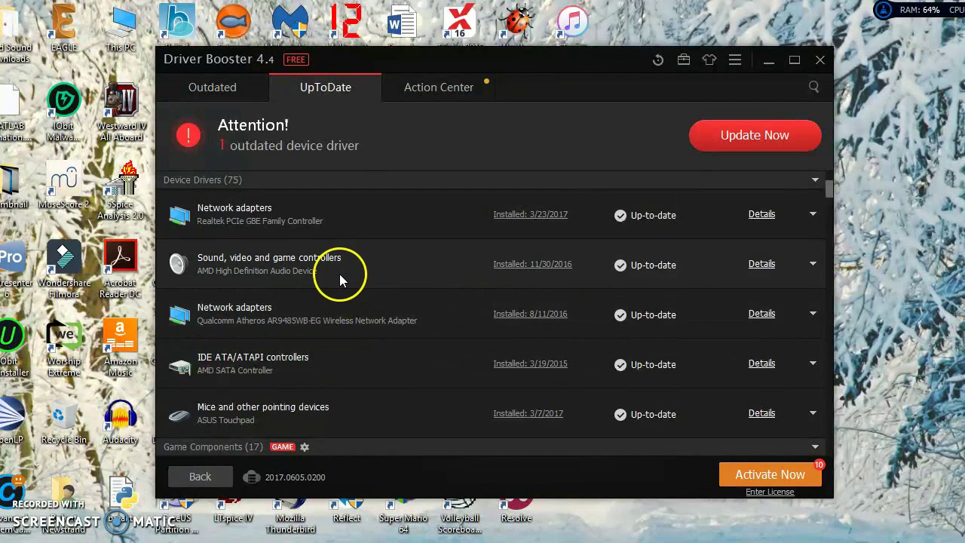
pyautogui.scroll(-3, 320, 311)
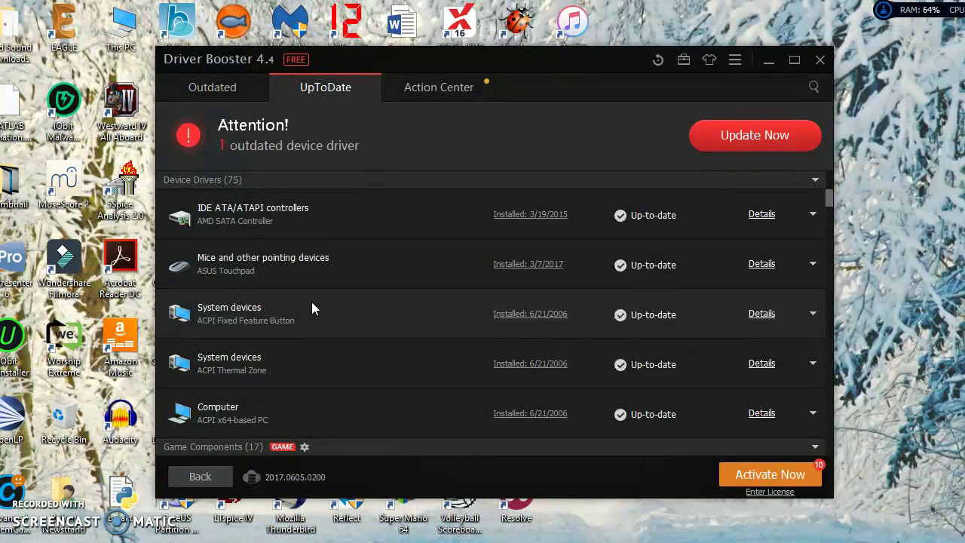
pyautogui.scroll(-3, 316, 329)
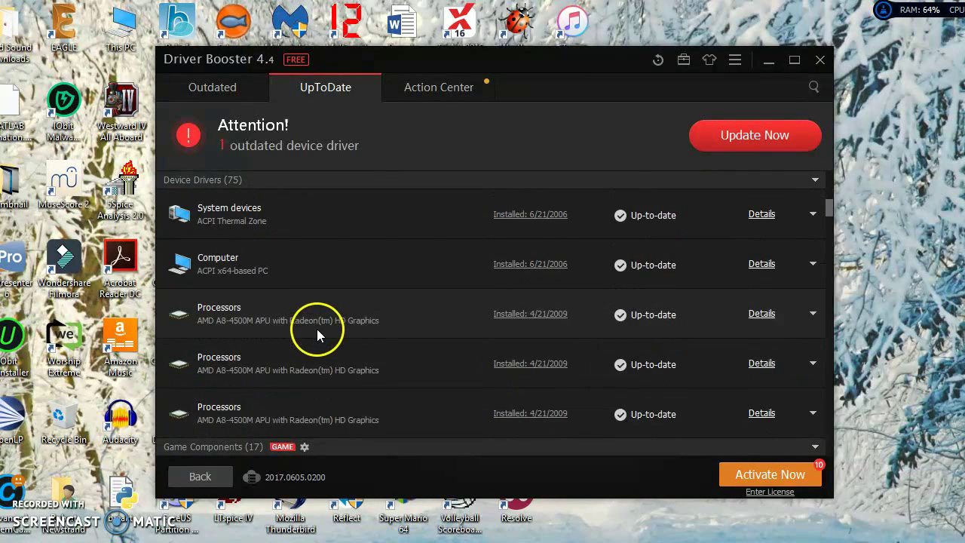
pyautogui.scroll(-2, 348, 332)
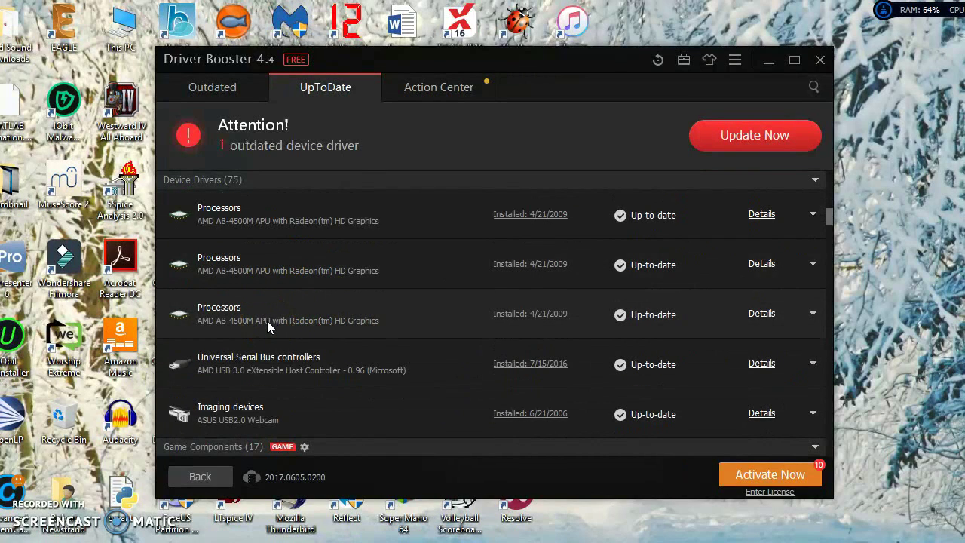
pyautogui.scroll(2, 268, 324)
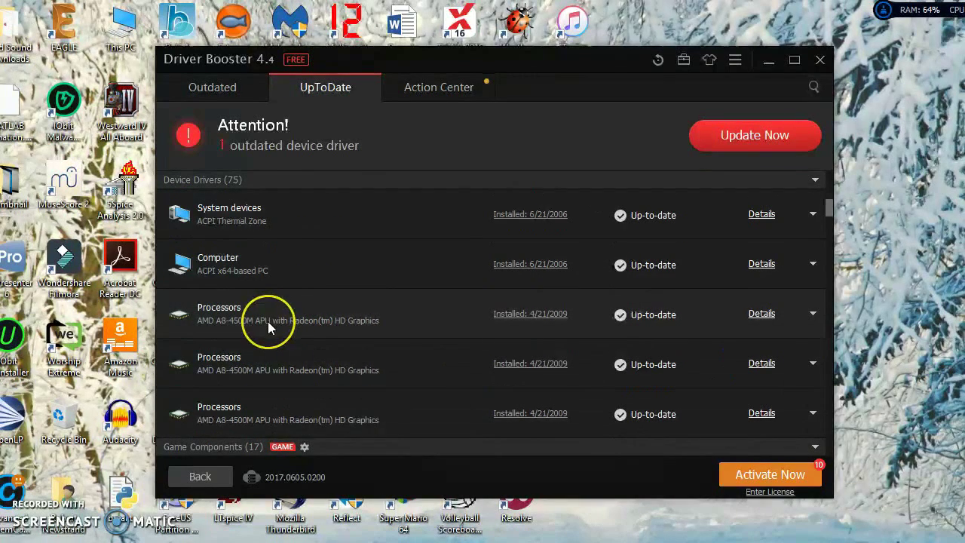
pyautogui.scroll(-2, 268, 324)
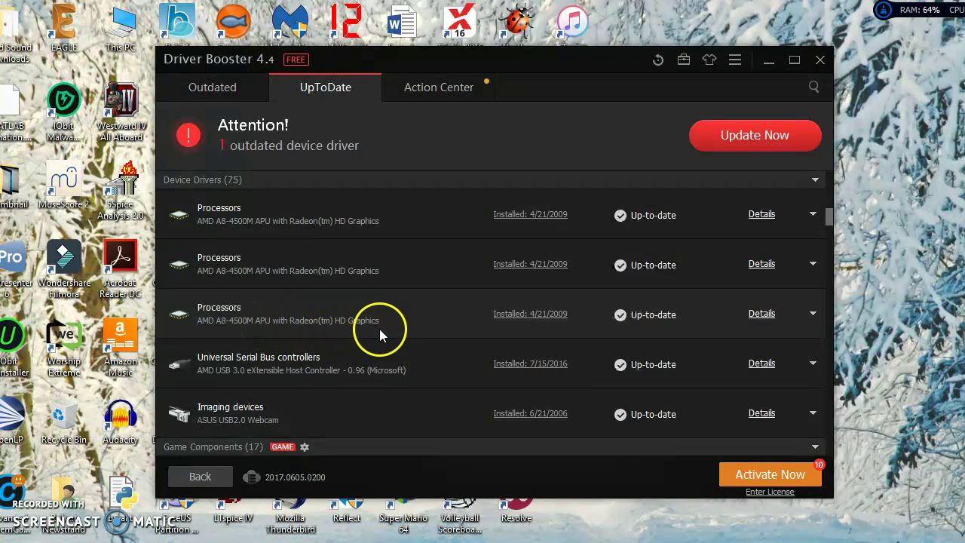
# Review the up-to-date list's Bluetooth, Realtek network, AMD audio, disk drive and printer drivers
pyautogui.scroll(2, 334, 275)
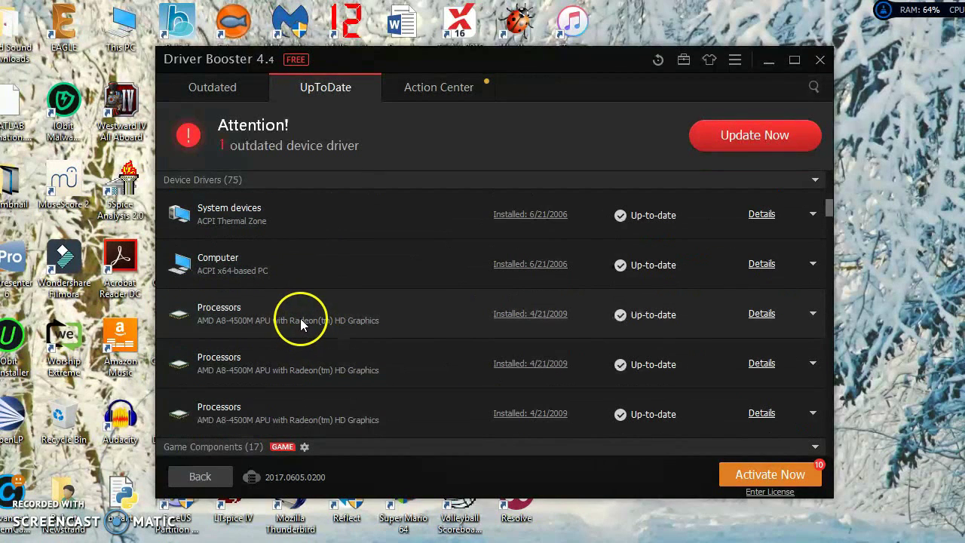
pyautogui.scroll(-2, 300, 319)
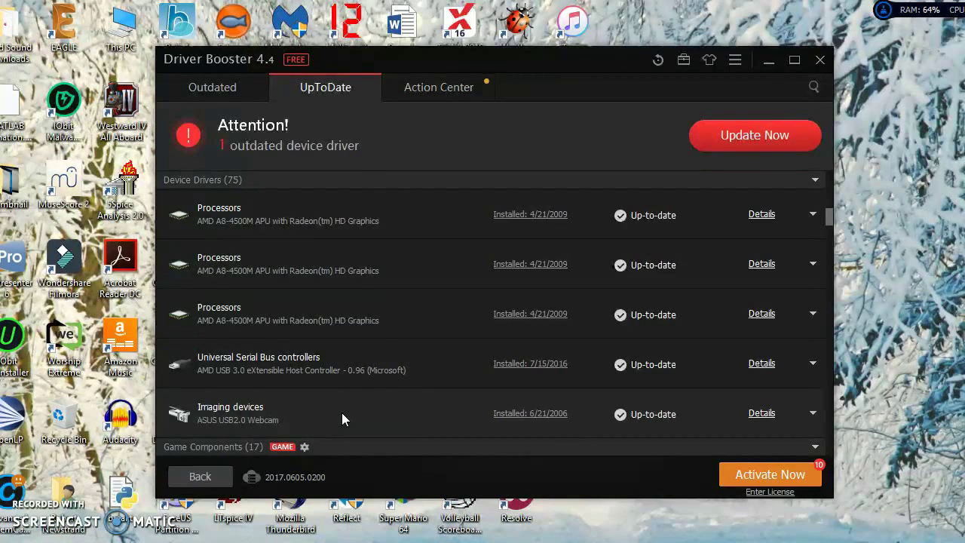
pyautogui.click(378, 363)
pyautogui.scroll(-3, 367, 377)
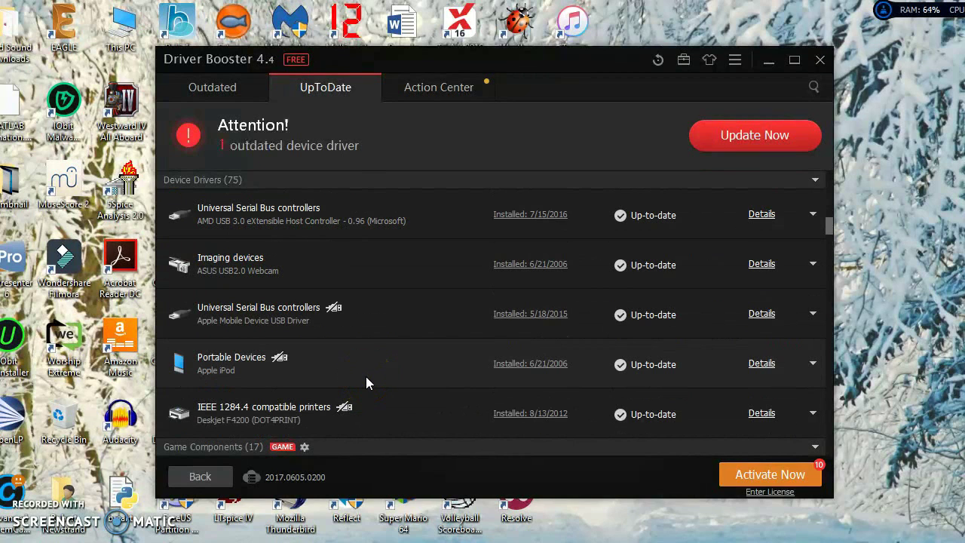
pyautogui.scroll(-3, 330, 362)
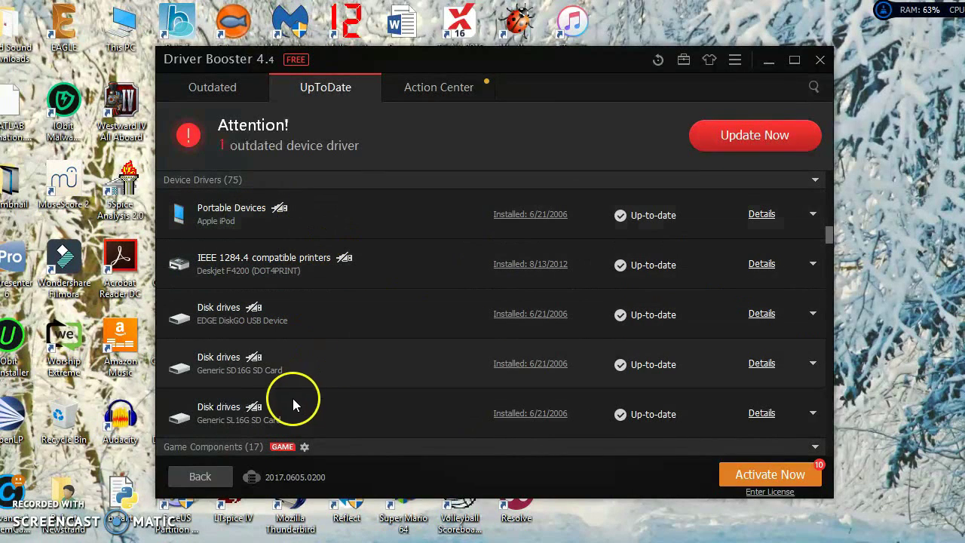
pyautogui.scroll(-3, 306, 364)
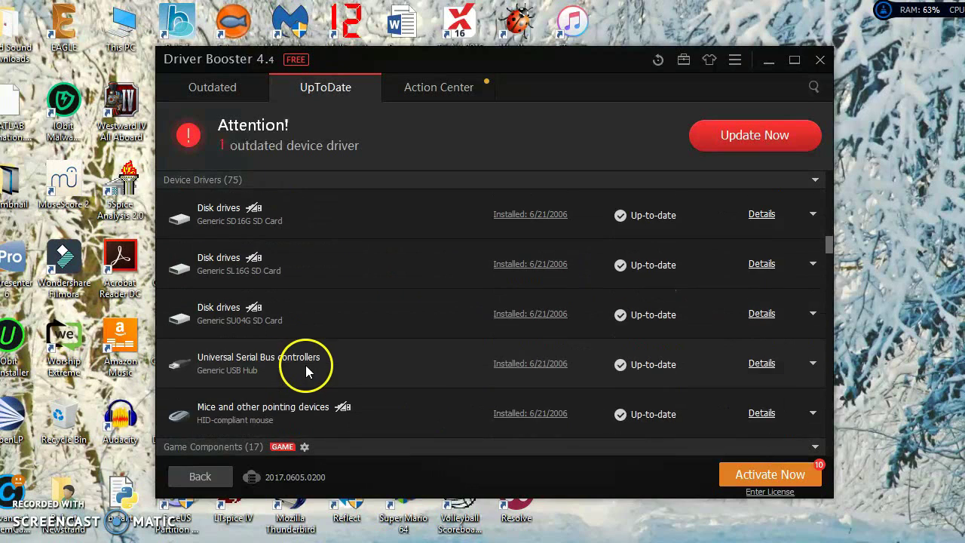
pyautogui.scroll(6, 309, 363)
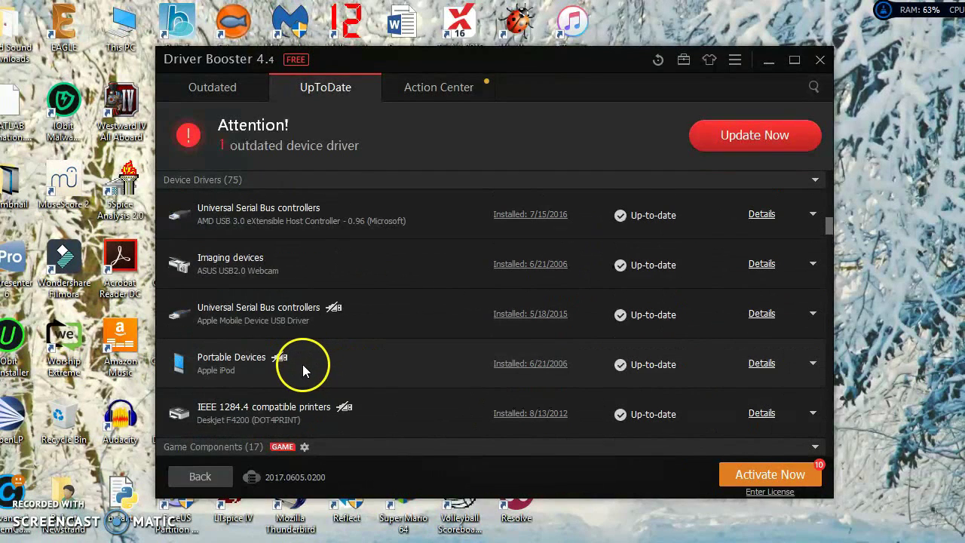
pyautogui.scroll(-6, 302, 364)
pyautogui.scroll(-2, 301, 365)
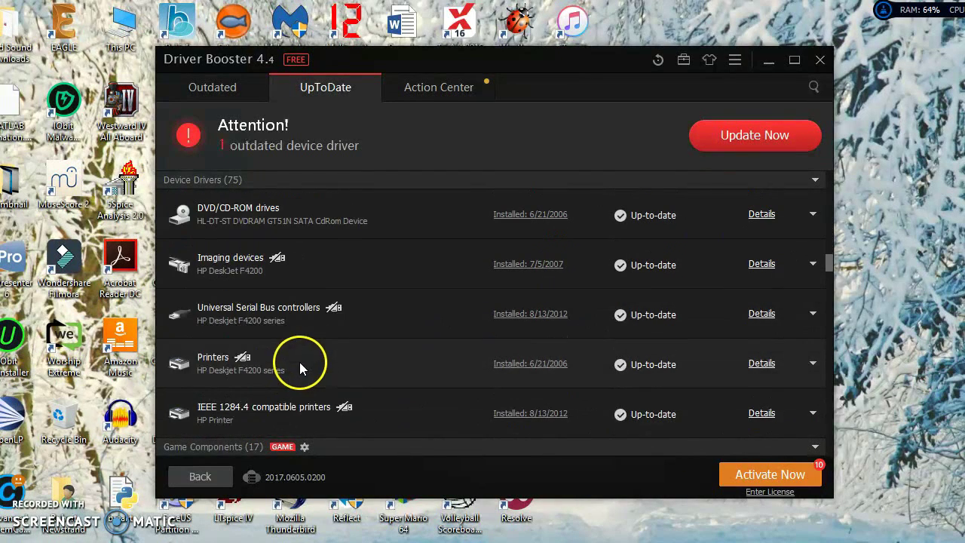
pyautogui.scroll(-2, 300, 362)
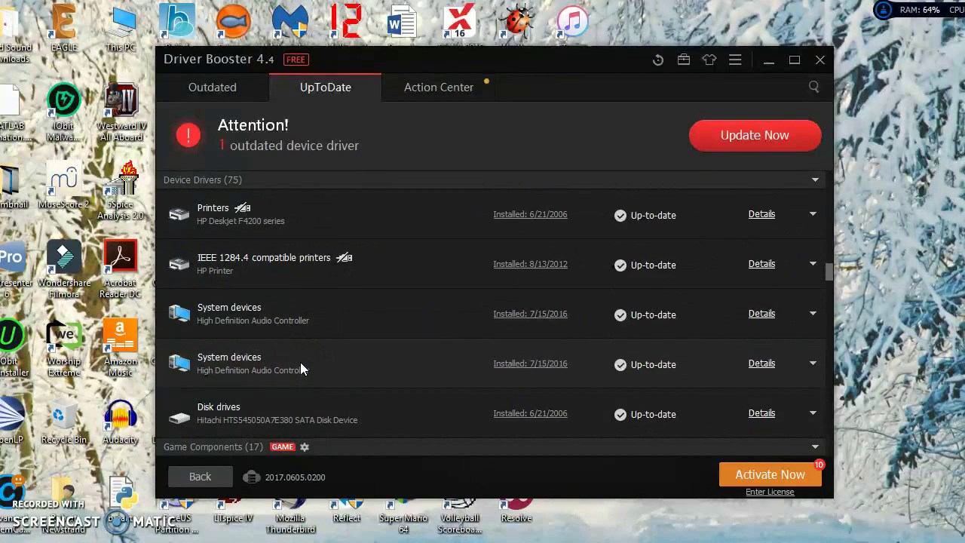
pyautogui.scroll(-2, 349, 355)
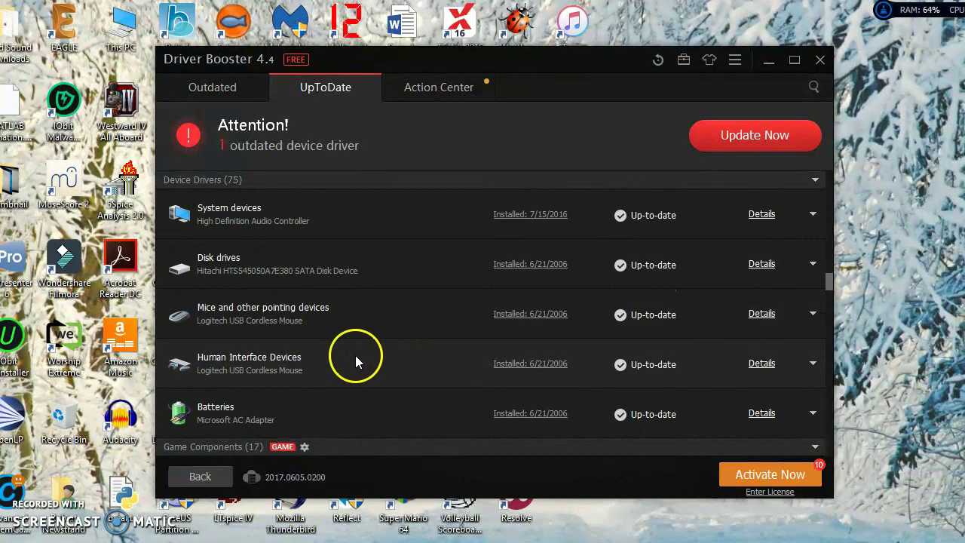
pyautogui.scroll(-2, 352, 355)
pyautogui.scroll(-2, 333, 370)
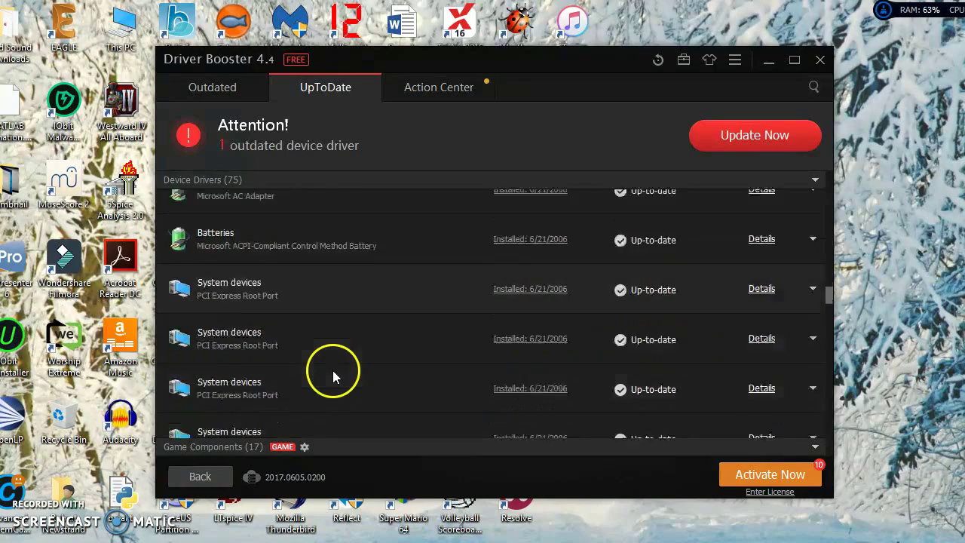
pyautogui.scroll(-2, 332, 371)
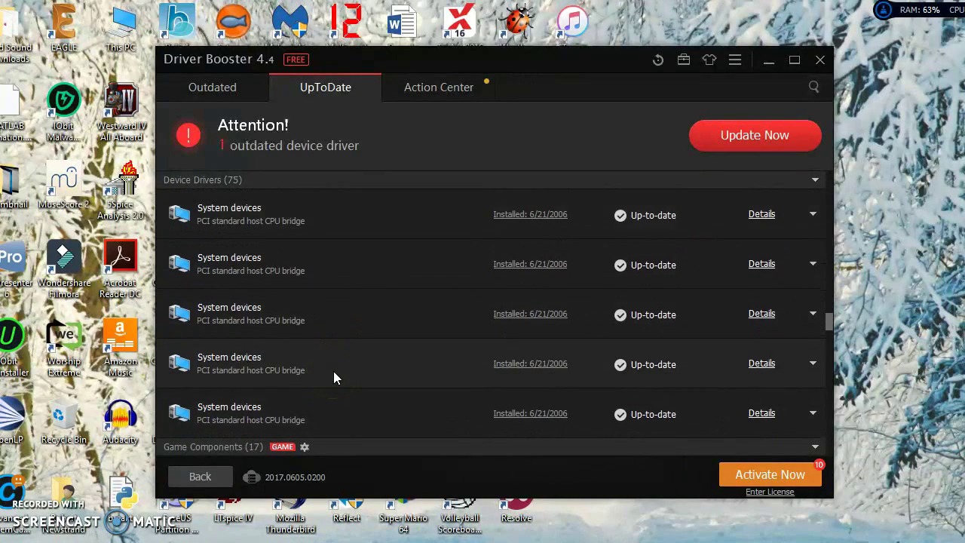
pyautogui.scroll(1, 333, 371)
pyautogui.scroll(8, 331, 360)
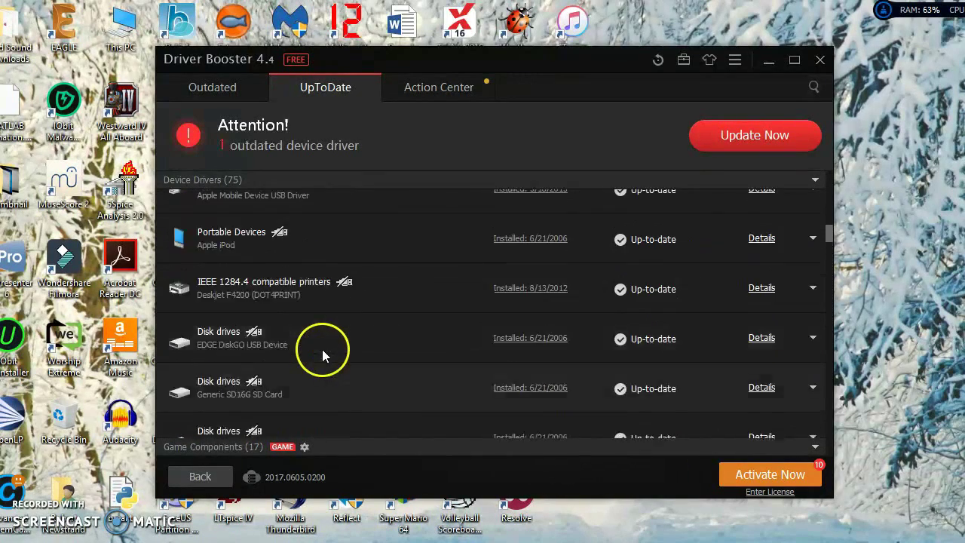
pyautogui.scroll(5, 322, 349)
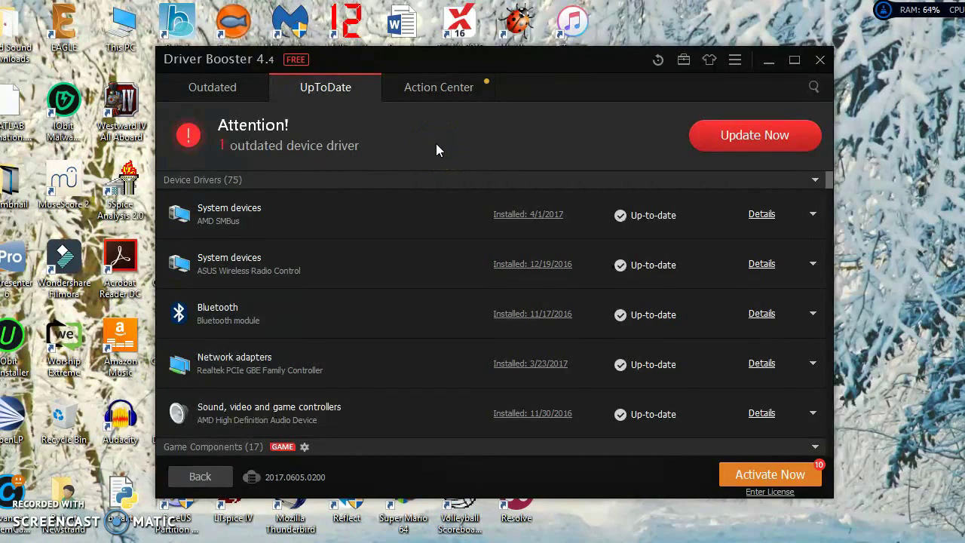
# Start updating the Extremely Old AMD Radeon HD 7640G display driver from the Outdated list
pyautogui.click(208, 89)
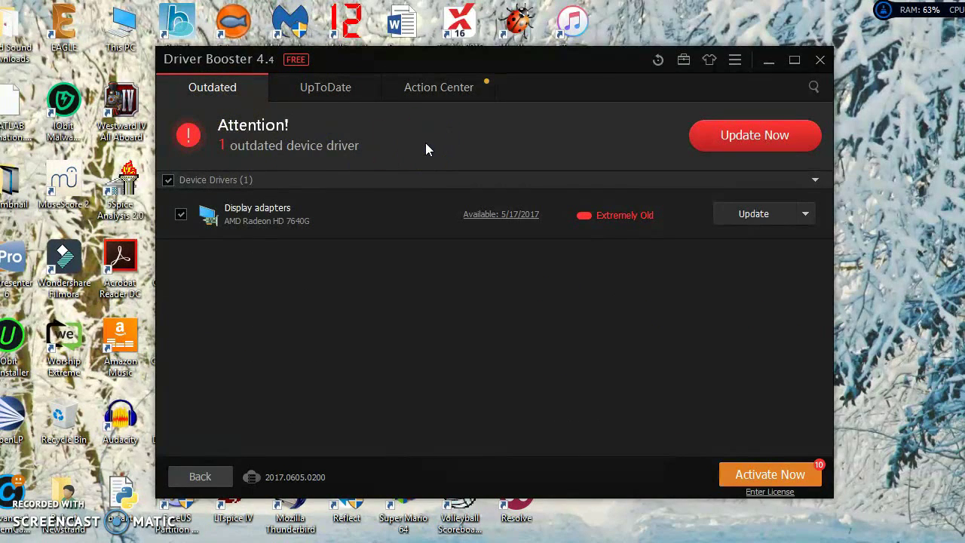
pyautogui.click(384, 126)
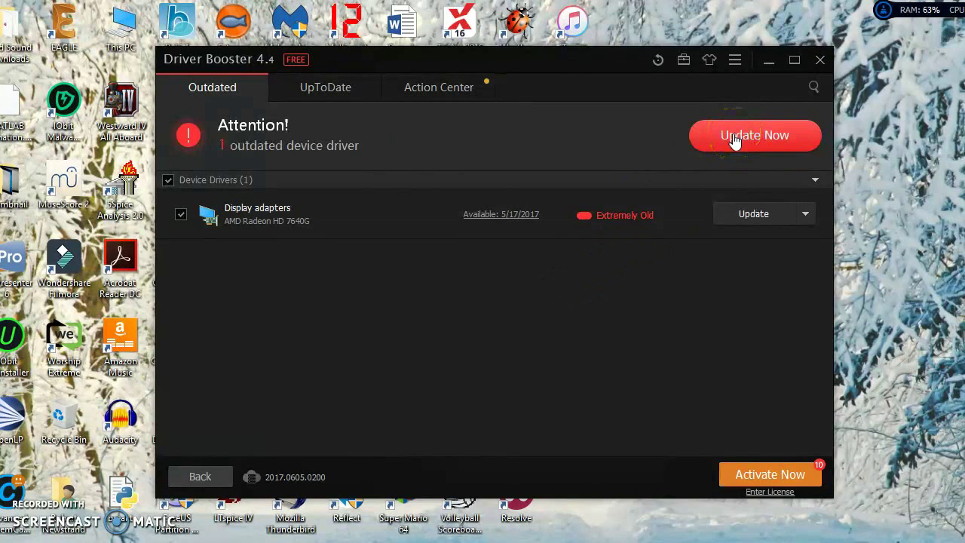
pyautogui.click(756, 150)
pyautogui.click(754, 148)
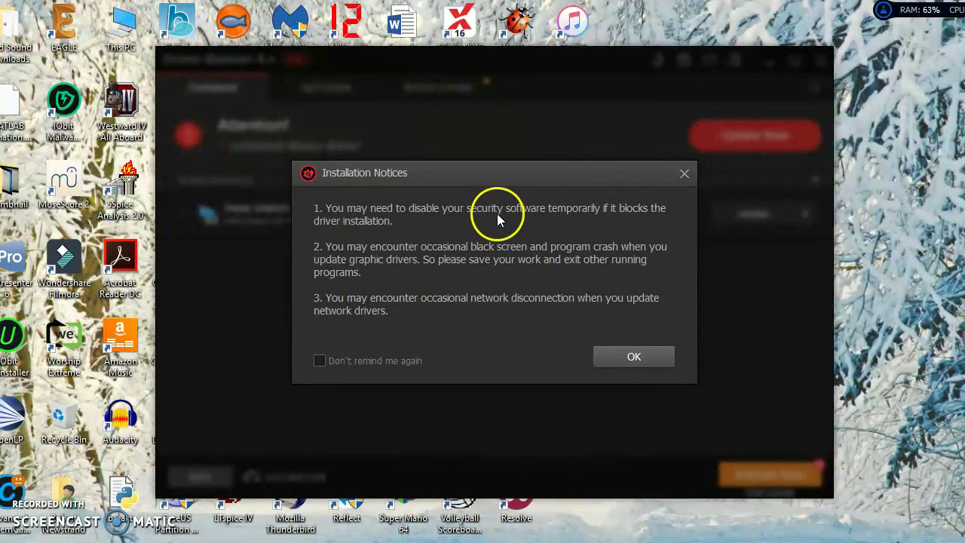
# Acknowledge the installation notices and decline the PRO offer so the 181.57 MB download begins
pyautogui.click(629, 359)
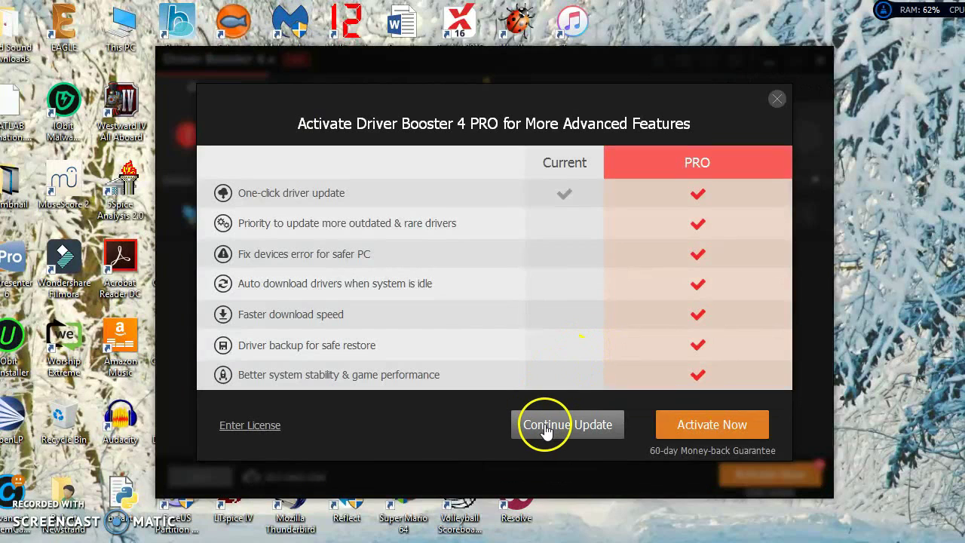
pyautogui.click(546, 427)
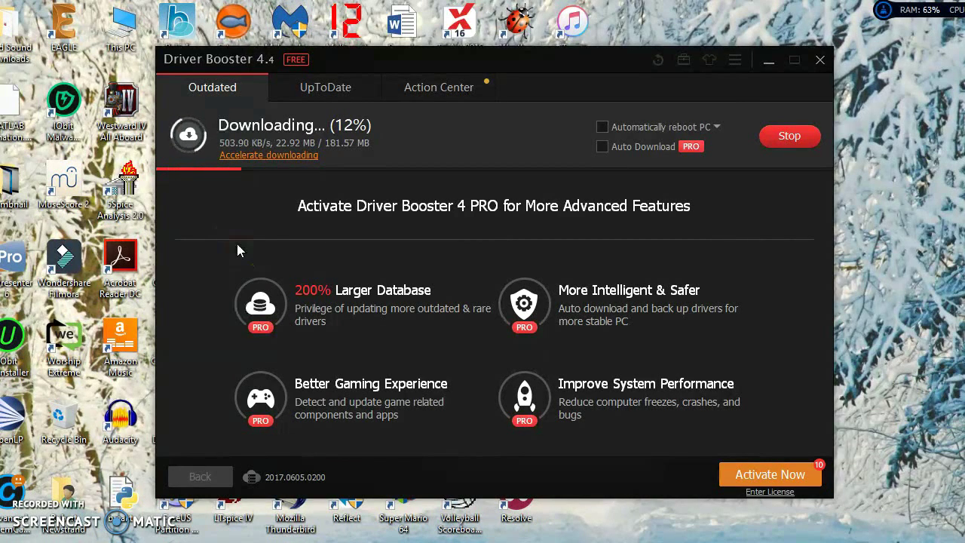
pyautogui.click(264, 204)
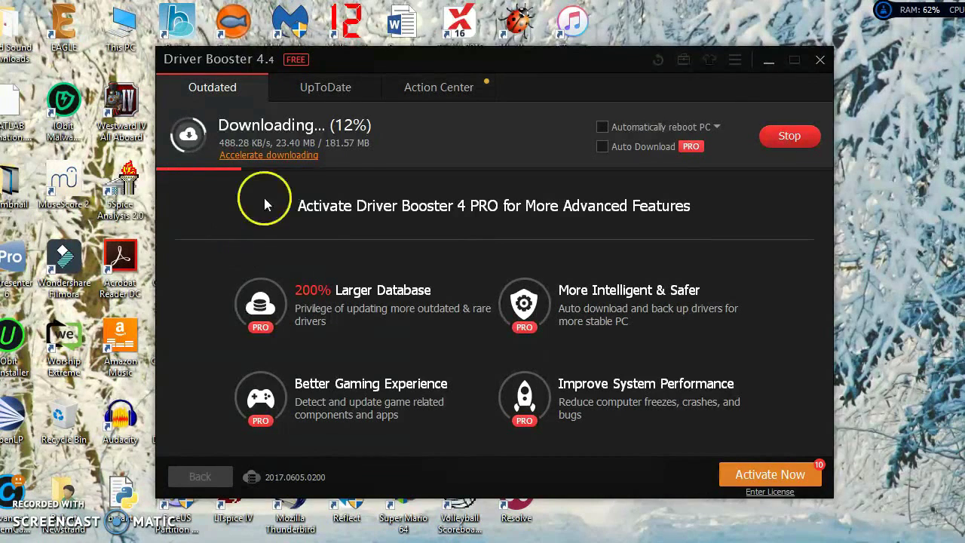
# Browse the Action Center's recommended programs, then return to the up-to-date drivers list
pyautogui.click(432, 86)
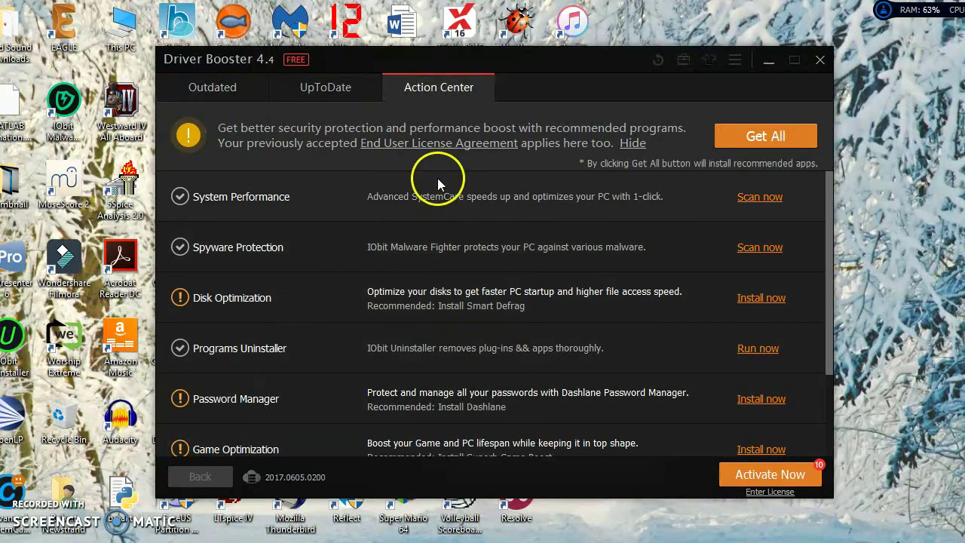
pyautogui.scroll(-2, 457, 278)
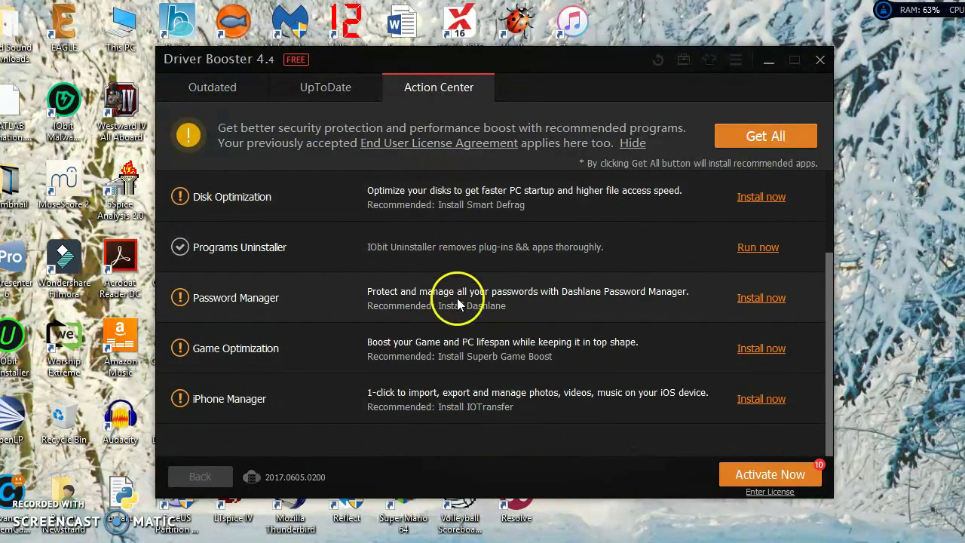
pyautogui.scroll(2, 456, 369)
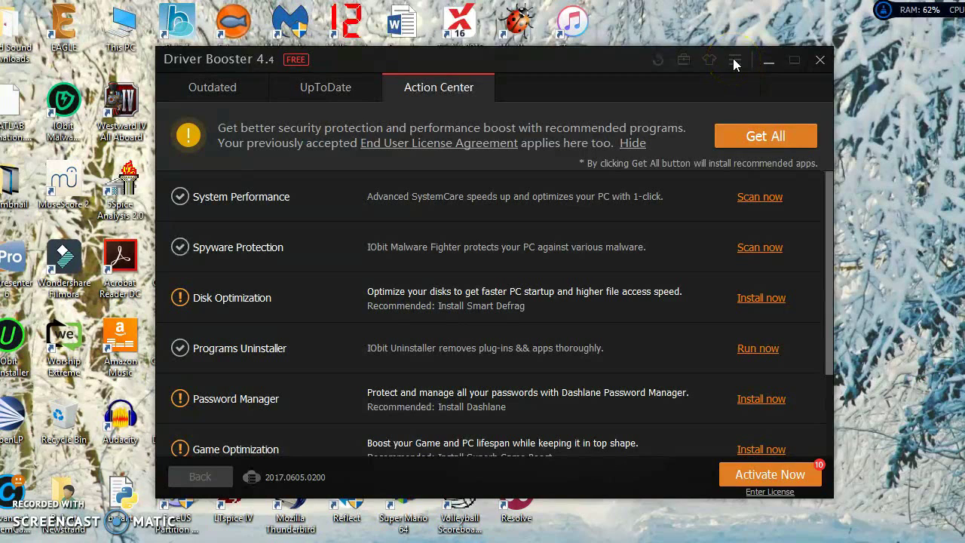
pyautogui.click(653, 115)
pyautogui.click(315, 86)
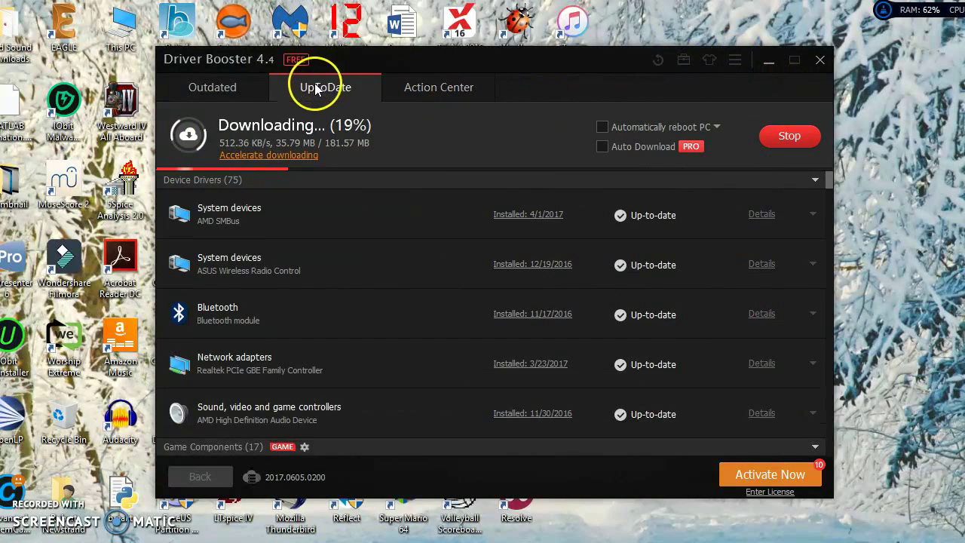
# Check that the AMD display driver update is still downloading
pyautogui.click(213, 87)
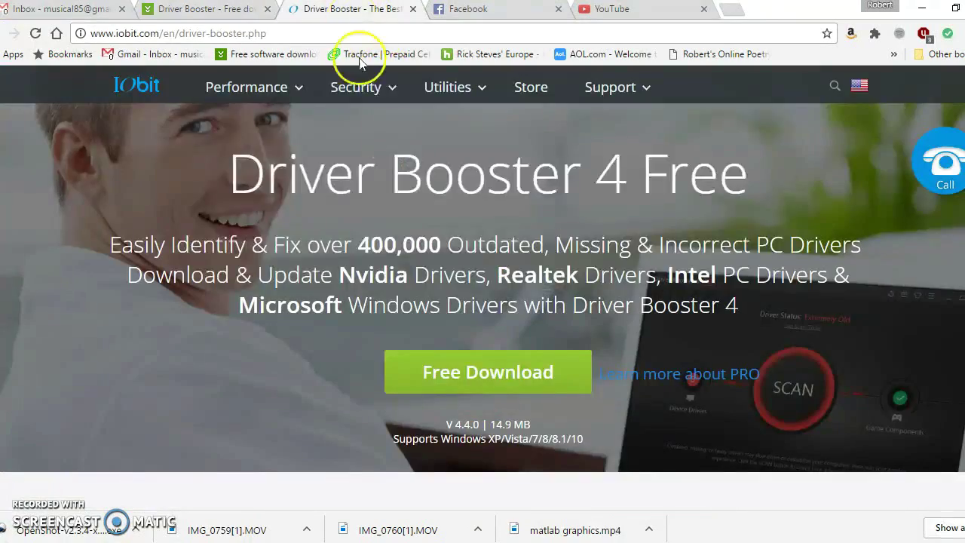
# Read down the Driver Booster 4 Free page and back, then show the Performance products menu
pyautogui.scroll(-3, 366, 286)
pyautogui.scroll(-10, 365, 287)
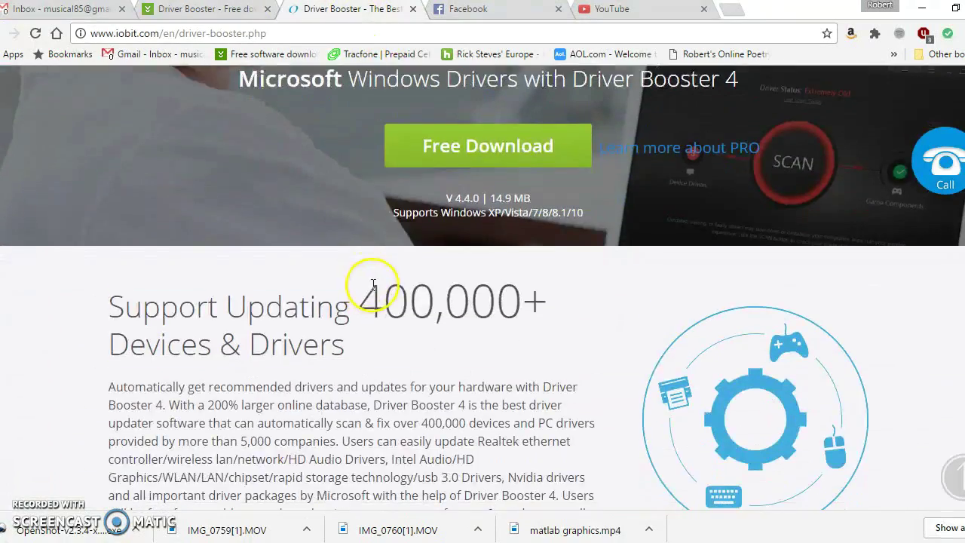
pyautogui.scroll(-12, 377, 287)
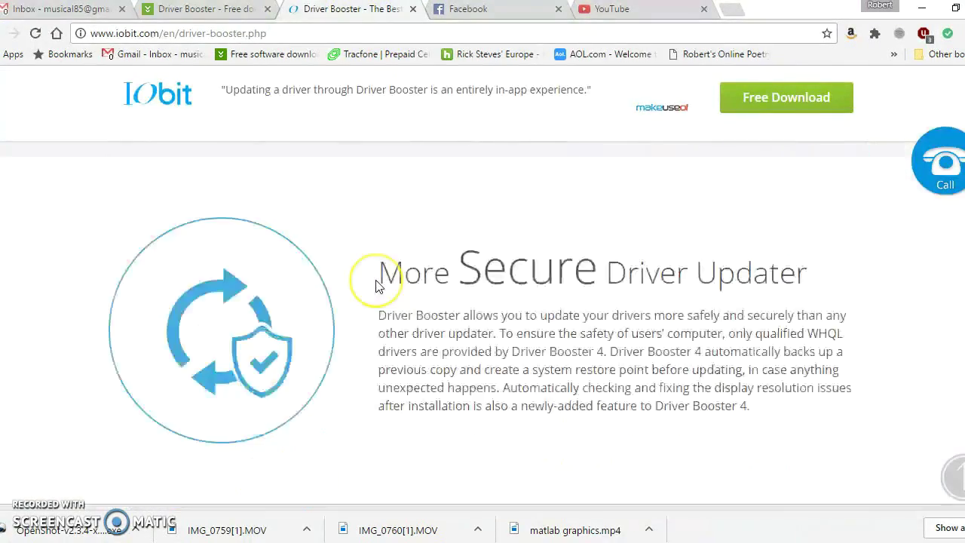
pyautogui.scroll(-4, 377, 283)
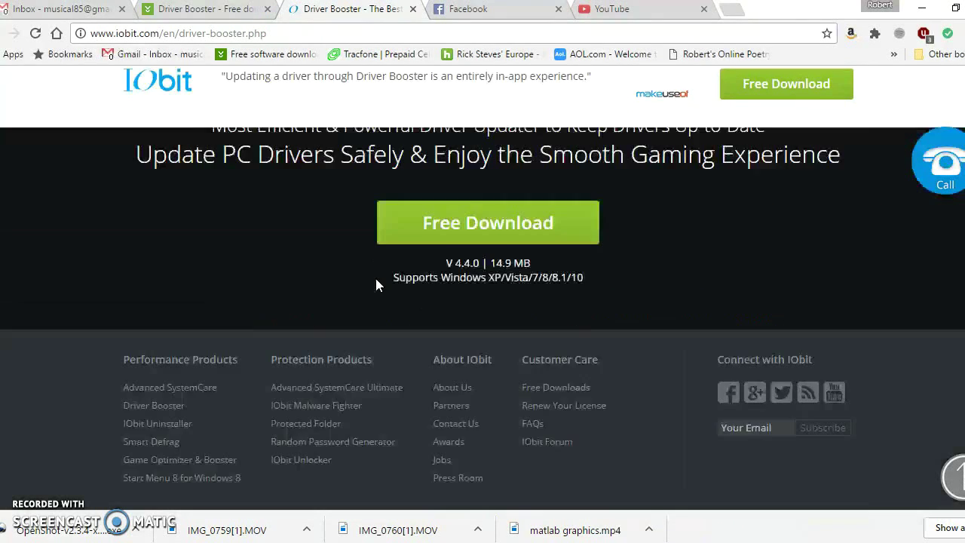
pyautogui.click(339, 281)
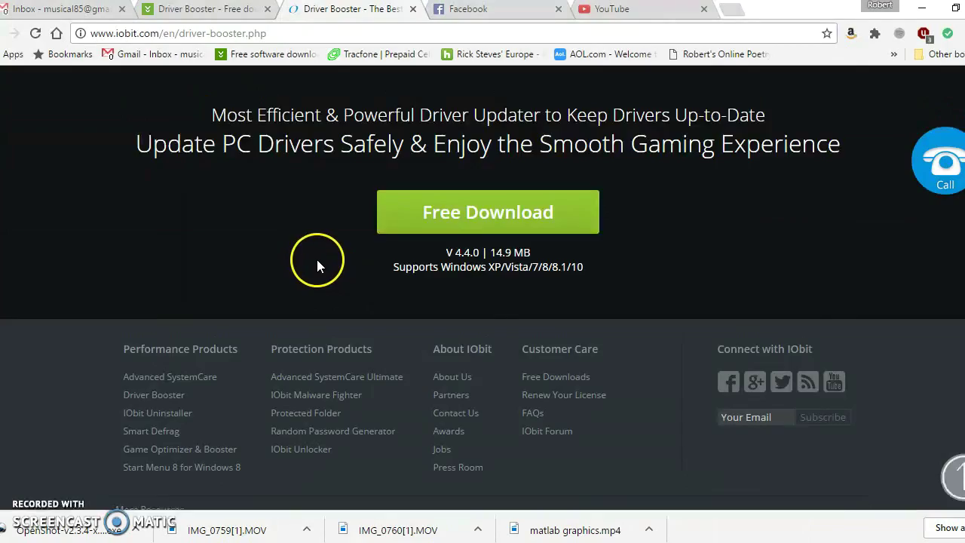
pyautogui.scroll(8, 312, 267)
pyautogui.scroll(15, 315, 266)
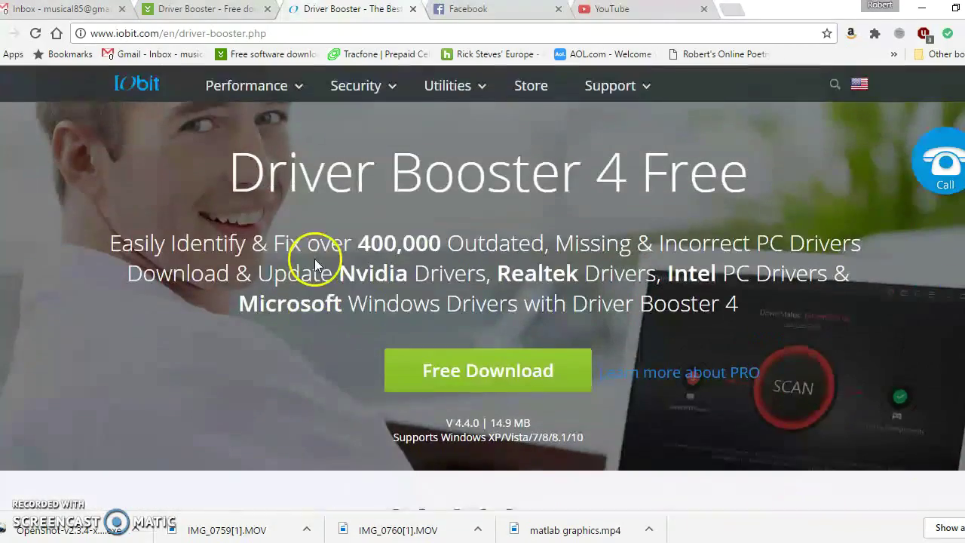
pyautogui.moveTo(252, 86)
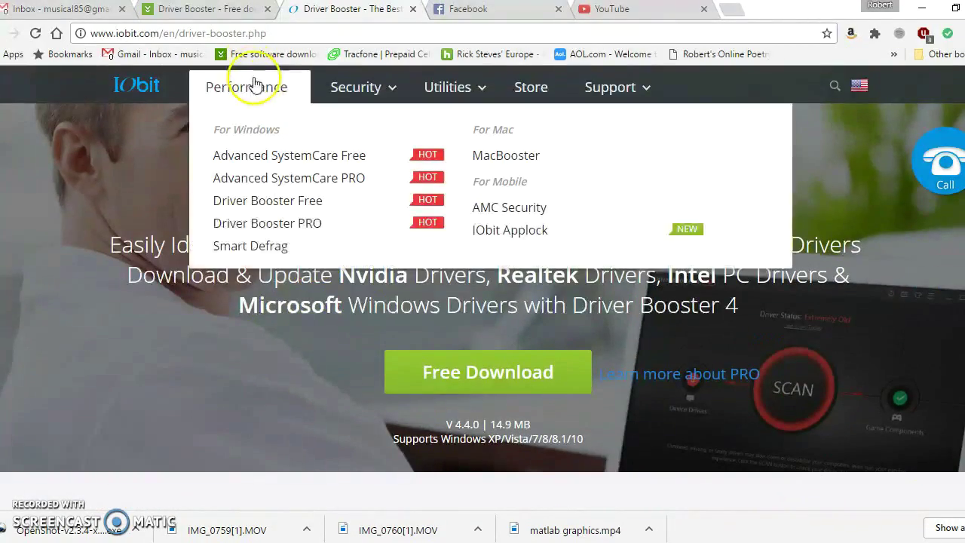
# View the Driver Booster 4 PRO product page on the IObit site, then go back to the Free page
pyautogui.click(281, 224)
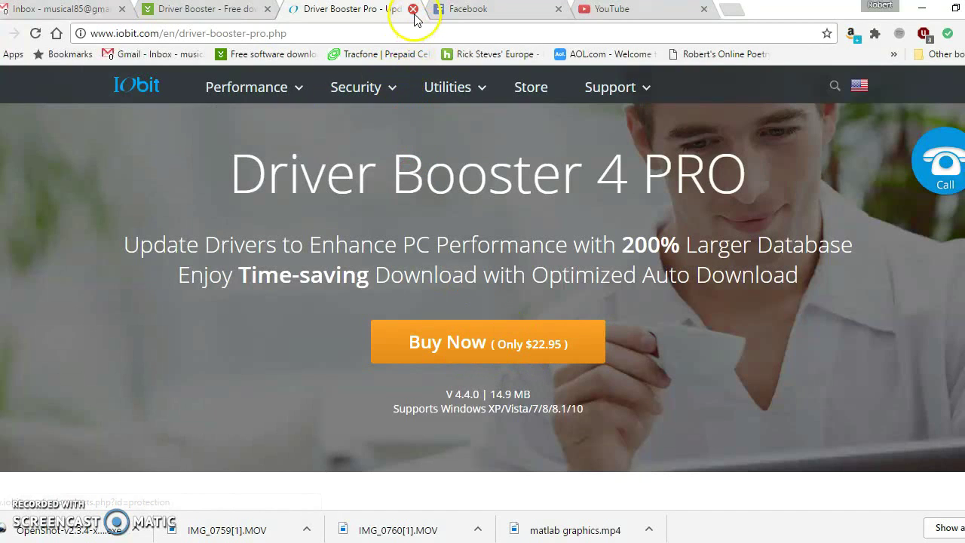
pyautogui.click(3, 34)
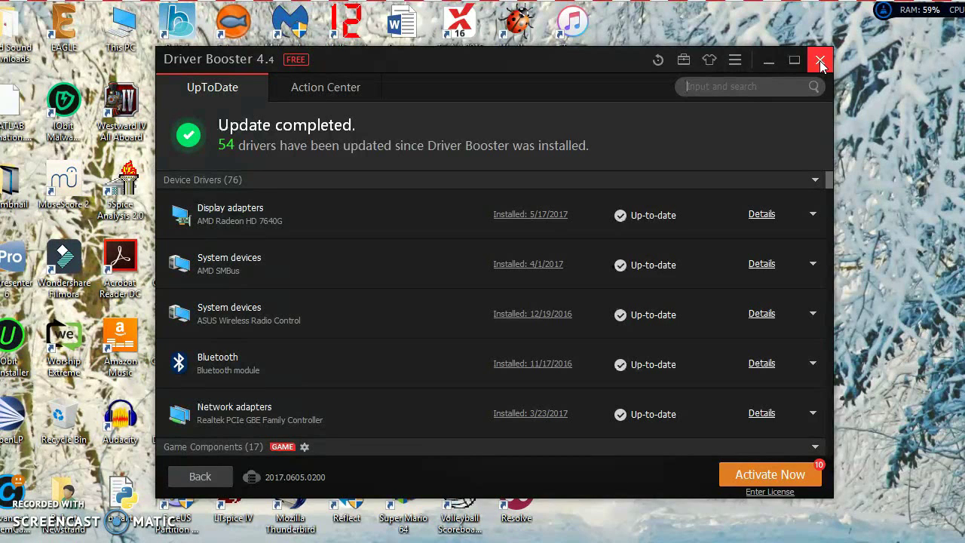
# Close the Driver Booster 4.4 window after the AMD display driver update finishes
pyautogui.click(820, 61)
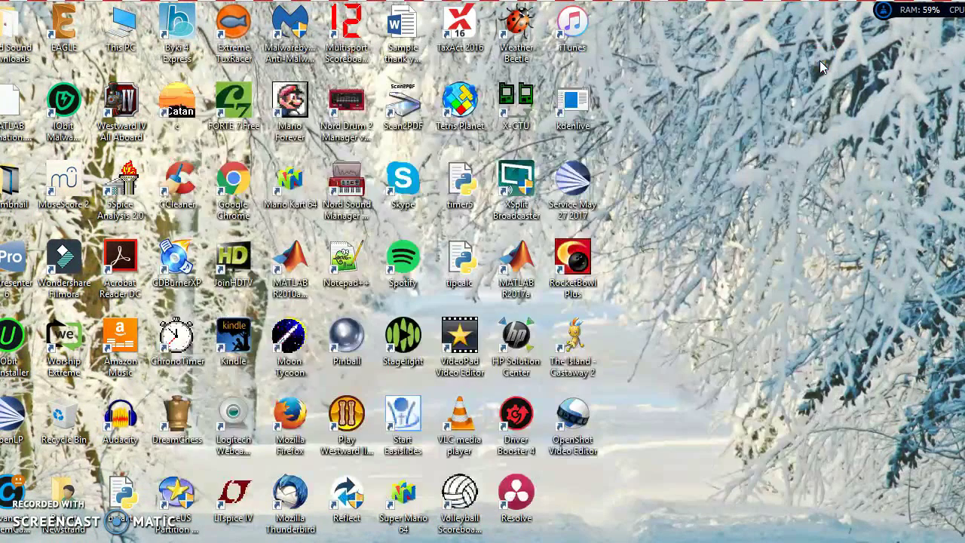